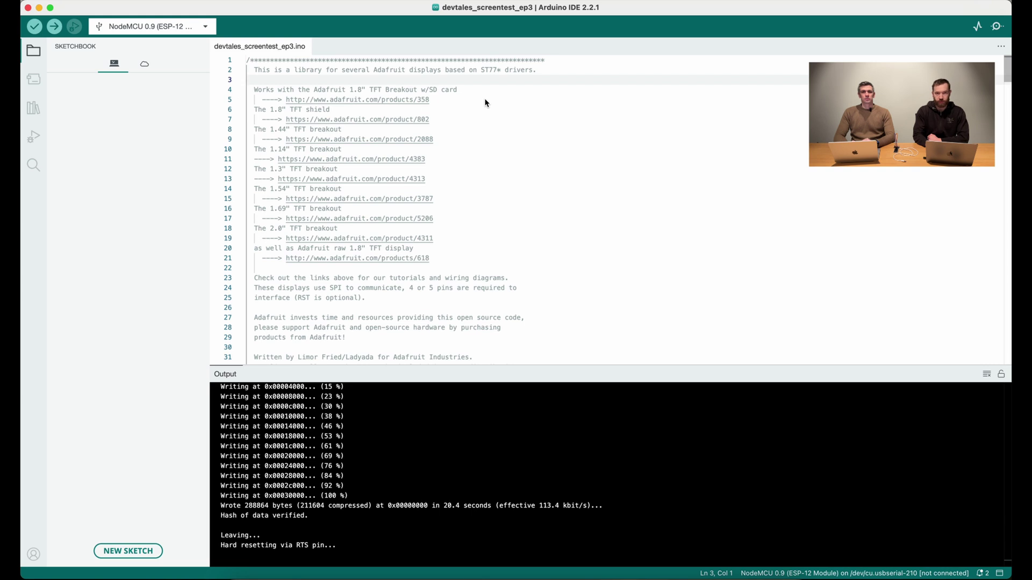
# Find the Adafruit ST7735 and ST7789 library, keeping installed version 1.10.3, and return to the sketch
pyautogui.click(33, 108)
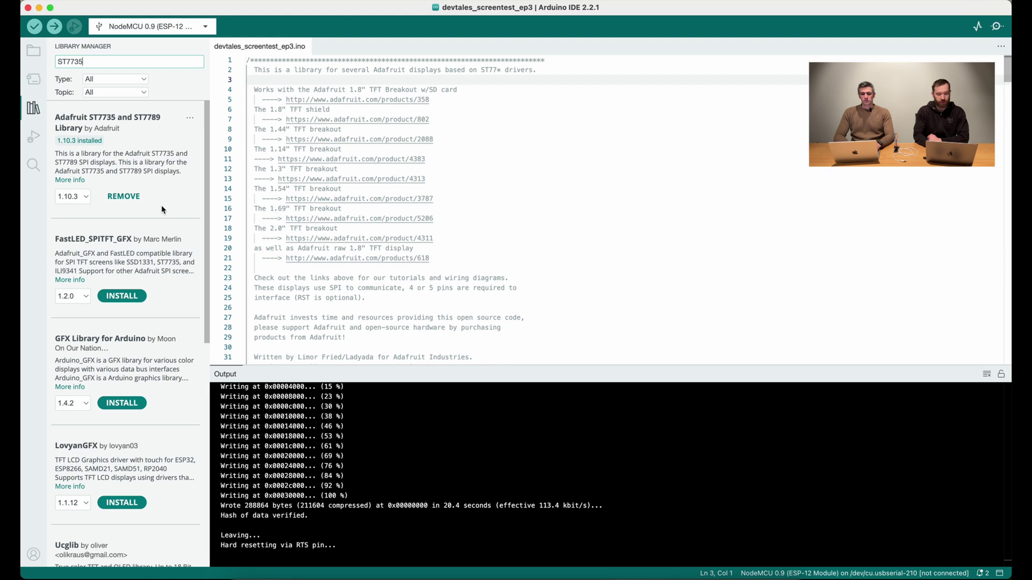
pyautogui.click(84, 198)
pyautogui.click(72, 197)
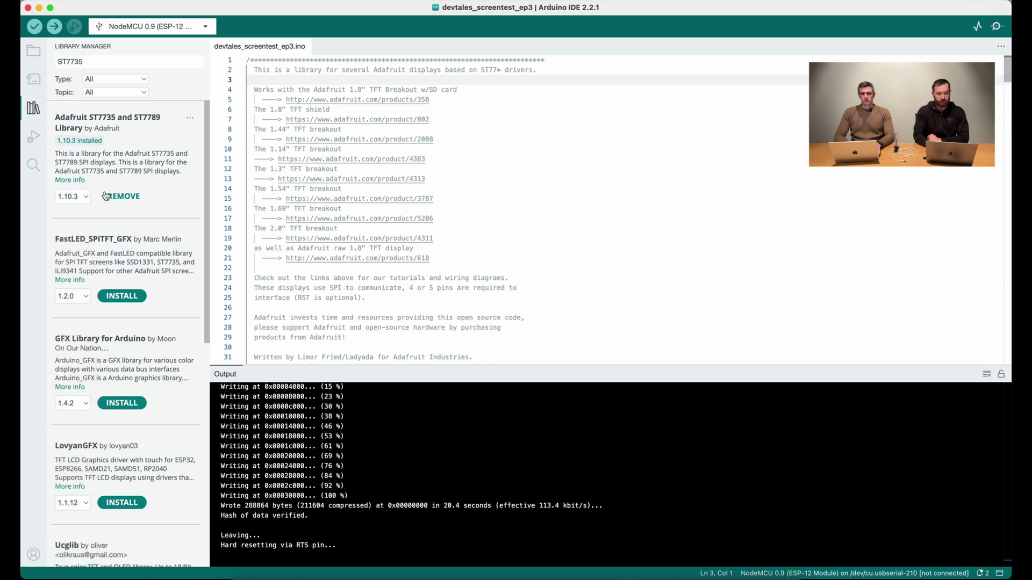
pyautogui.click(518, 133)
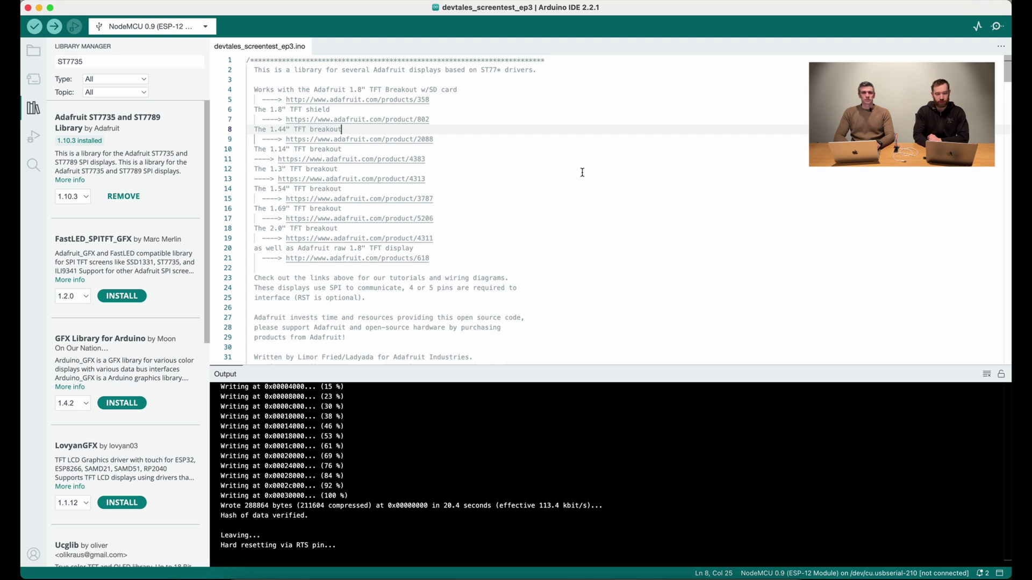
pyautogui.scroll(-3, 582, 173)
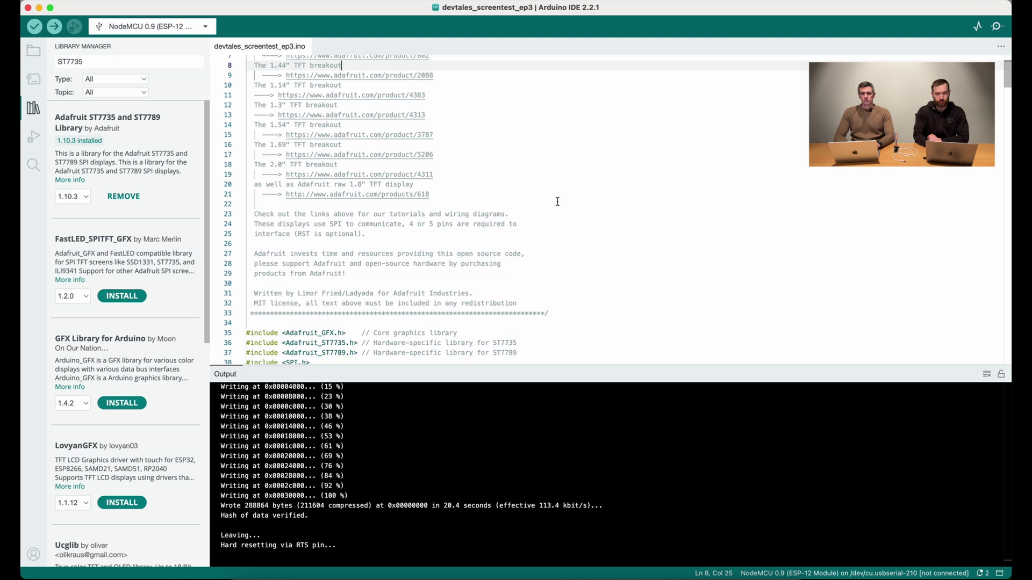
pyautogui.scroll(3, 560, 187)
pyautogui.scroll(-5, 574, 234)
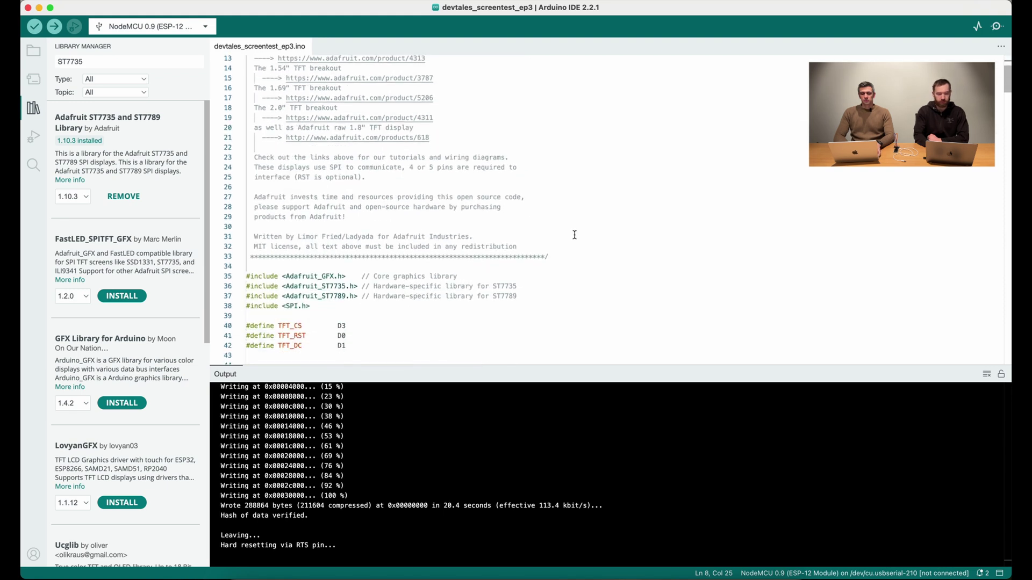
pyautogui.scroll(-3, 574, 235)
pyautogui.scroll(-2, 574, 234)
pyautogui.scroll(-3, 574, 234)
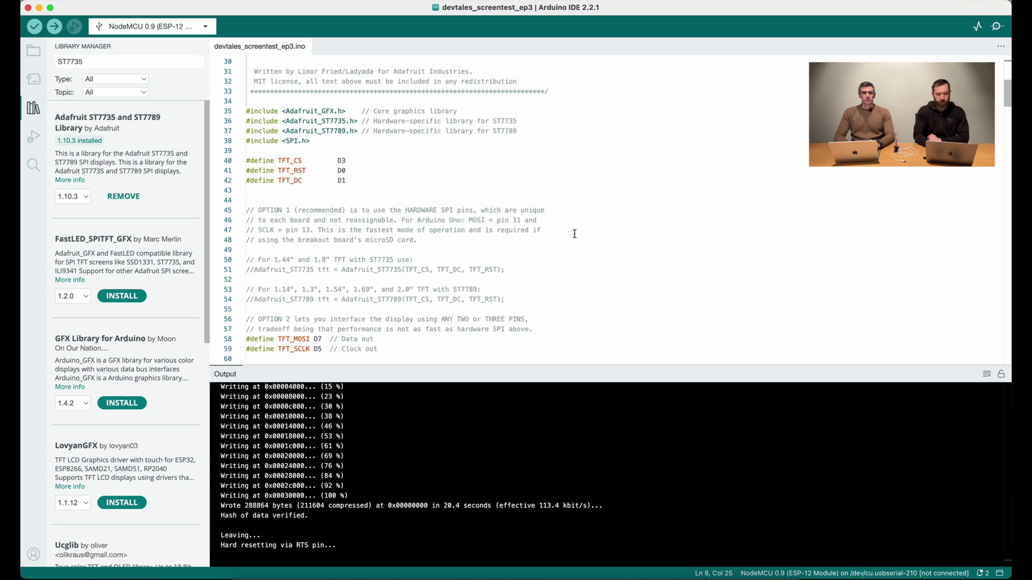
# Scroll to the pin definitions (CS D3, RST D0, DC D1) and place the cursor below them
pyautogui.click(541, 187)
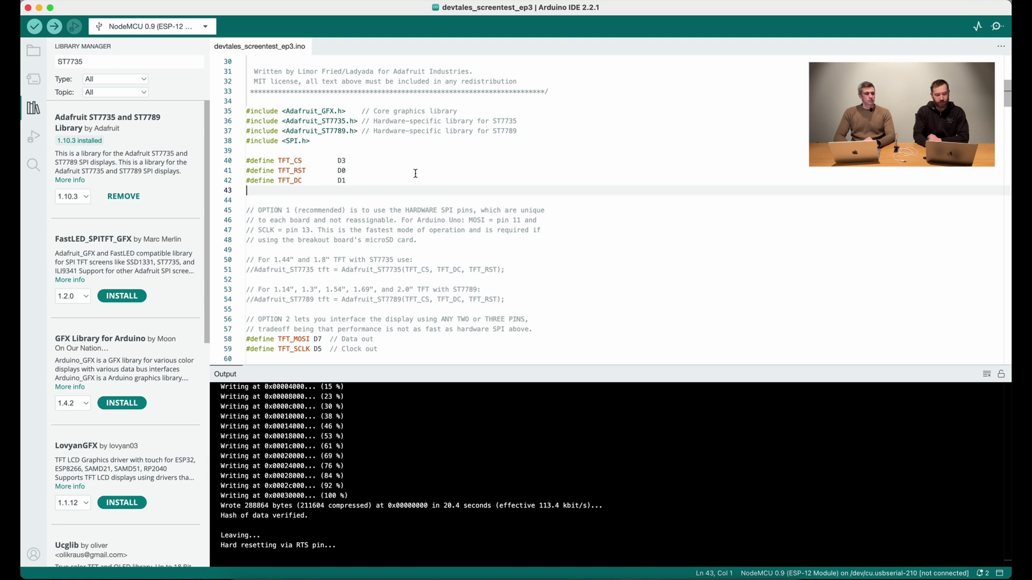
pyautogui.scroll(-3, 416, 173)
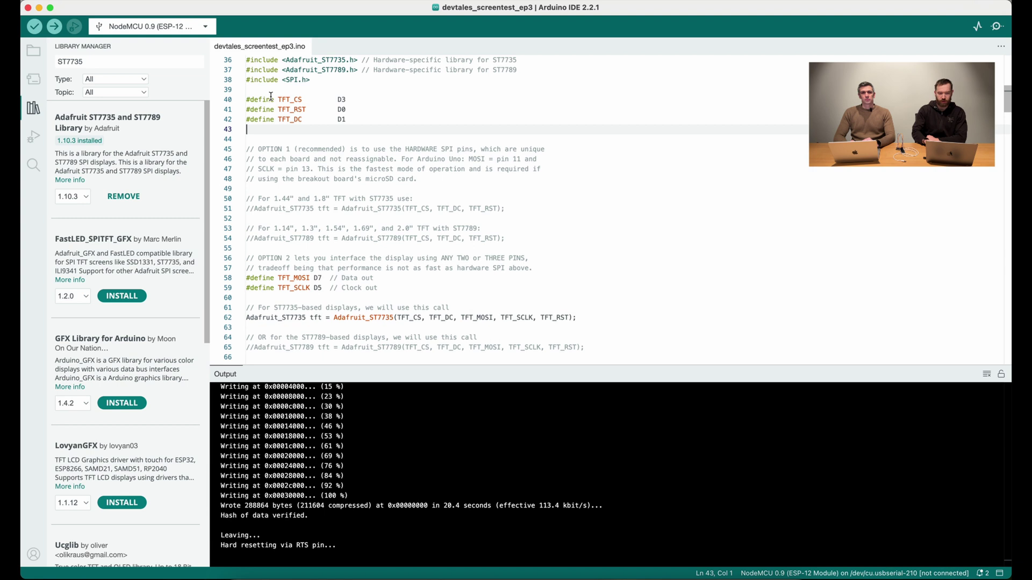
pyautogui.click(339, 99)
pyautogui.moveTo(338, 99); pyautogui.dragTo(356, 119)
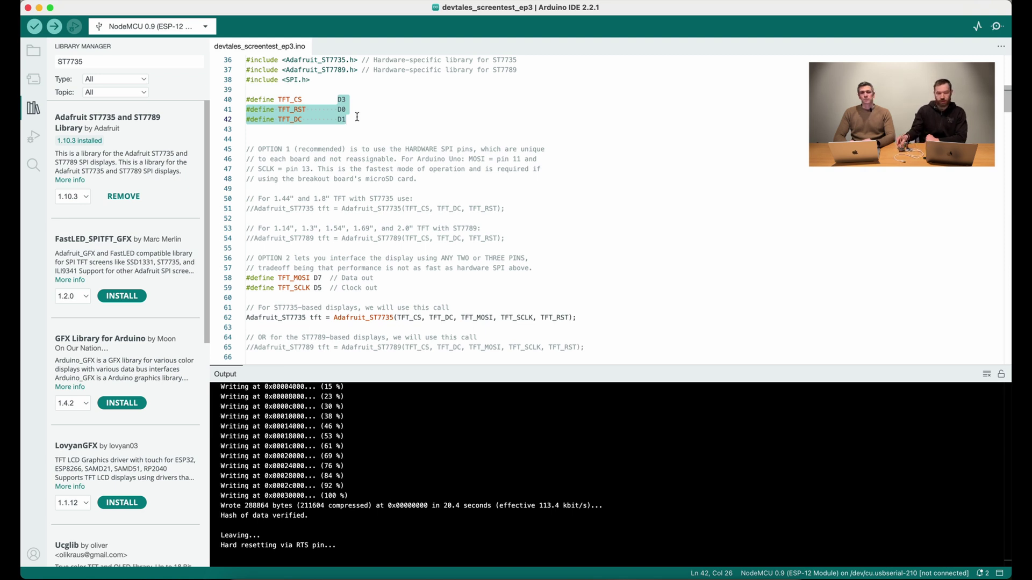
pyautogui.moveTo(377, 287)
pyautogui.mouseDown()
pyautogui.moveTo(300, 165)
pyautogui.moveTo(323, 127)
pyautogui.mouseUp()
pyautogui.click(325, 109)
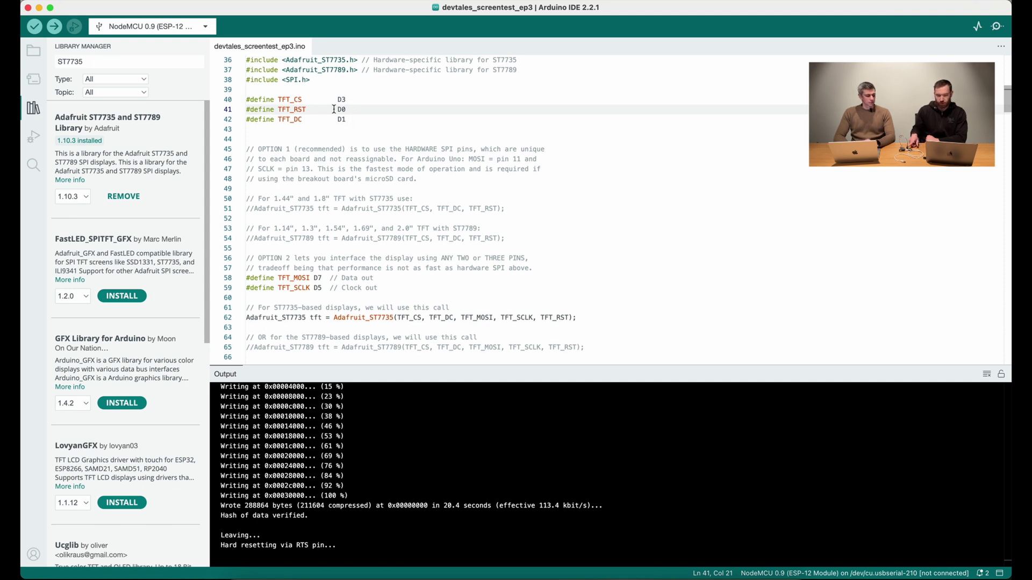
pyautogui.scroll(-3, 379, 129)
pyautogui.scroll(-3, 494, 253)
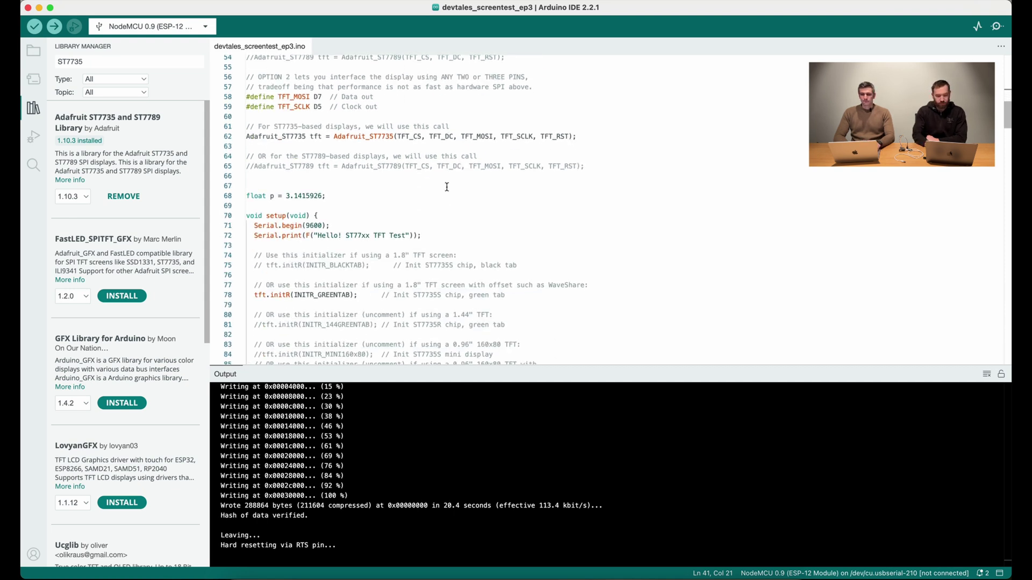
pyautogui.scroll(-2, 493, 254)
pyautogui.scroll(-3, 495, 253)
pyautogui.scroll(-2, 494, 253)
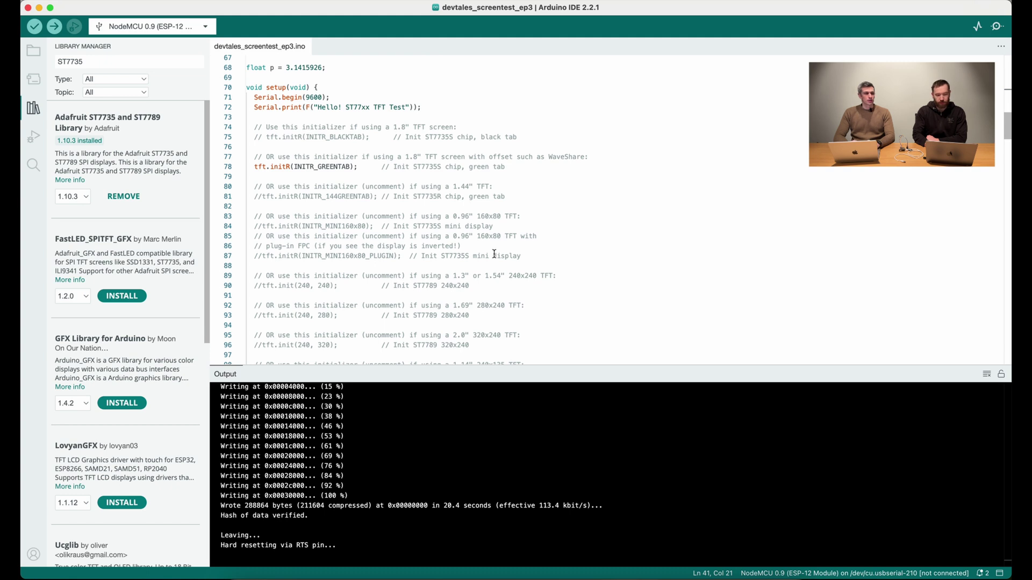
pyautogui.scroll(-2, 494, 253)
pyautogui.scroll(-1, 495, 253)
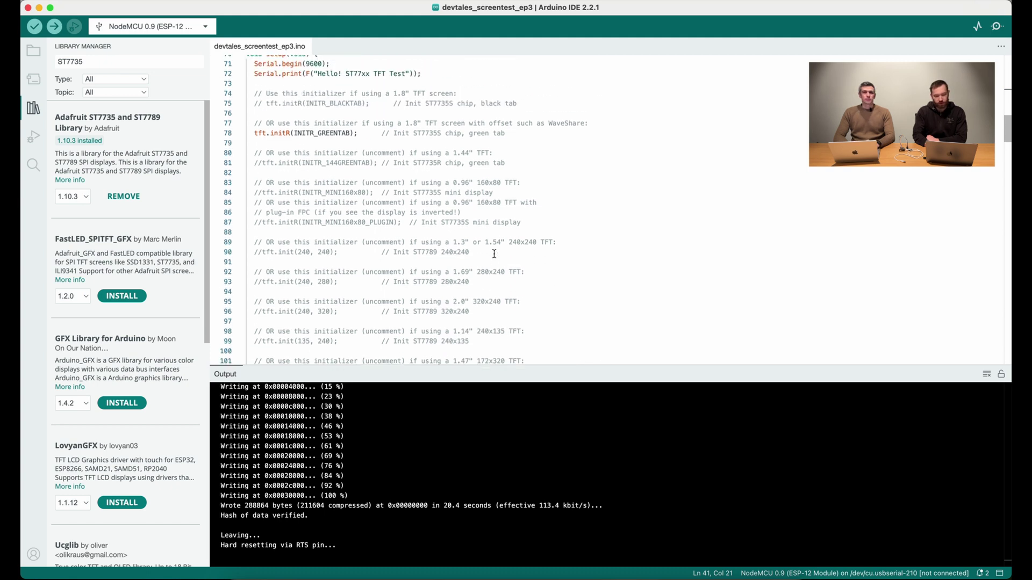
pyautogui.scroll(-1, 494, 253)
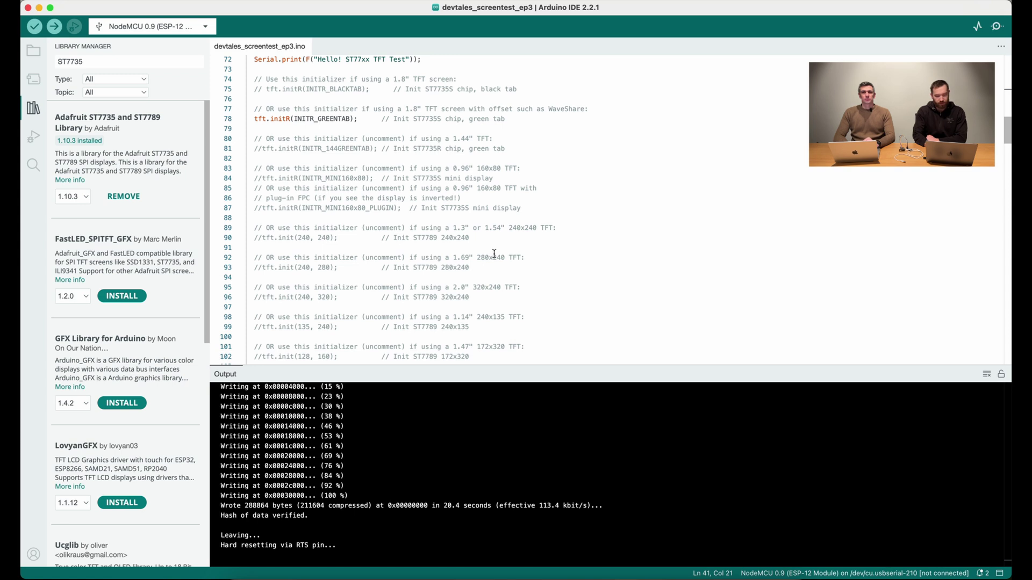
# Scroll to setup() and place the cursor after tft.initR(INITR_GREENTAB)
pyautogui.click(326, 129)
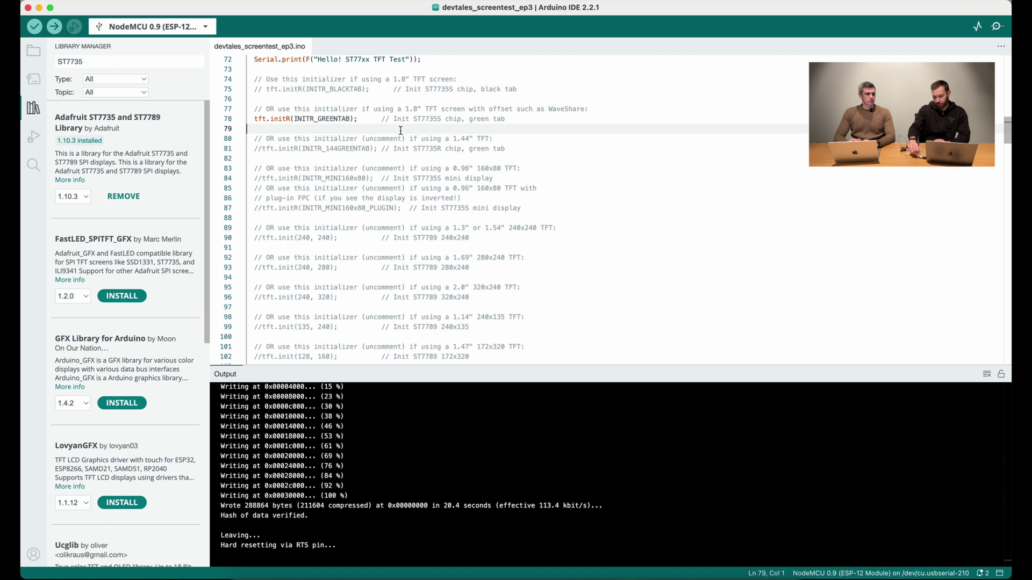
# Compile and upload the sketch to the NodeMCU board, waiting for 100% write and hash verification
pyautogui.click(53, 26)
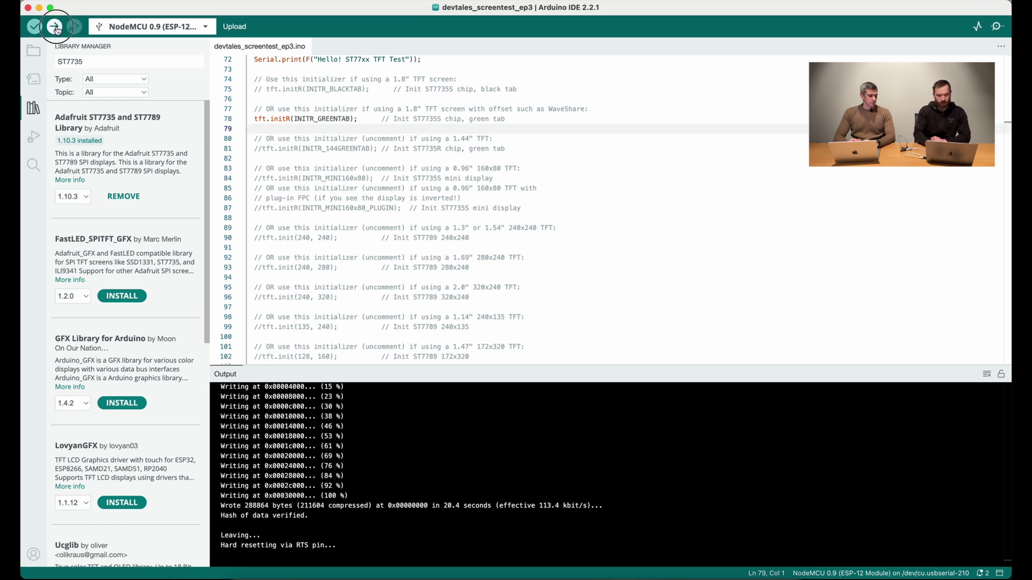